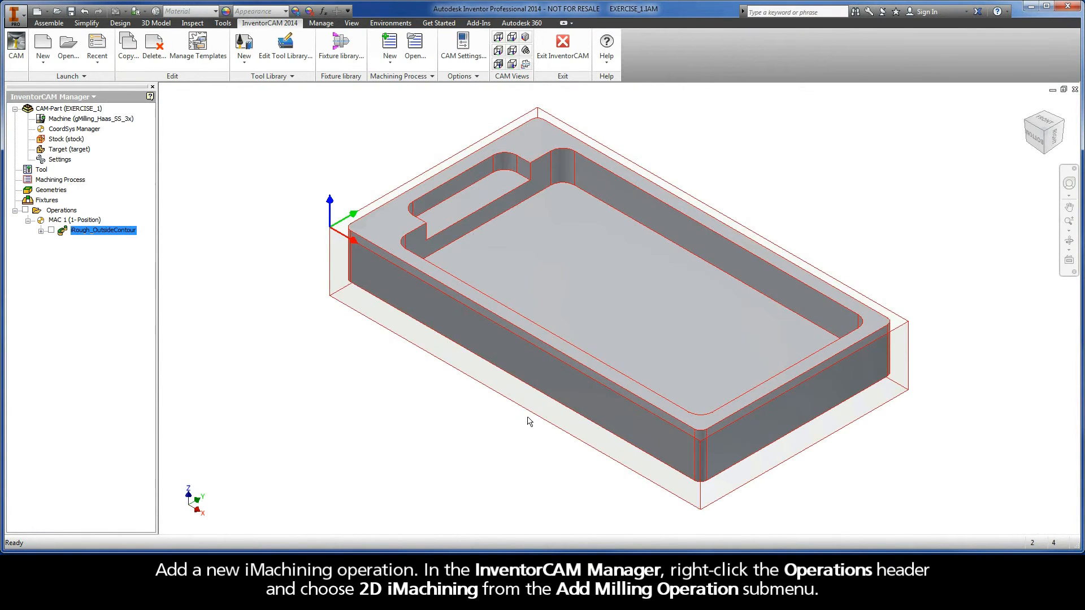
Add a new 2D iMachining milling operation to the CAM-Part
right_click(70, 212)
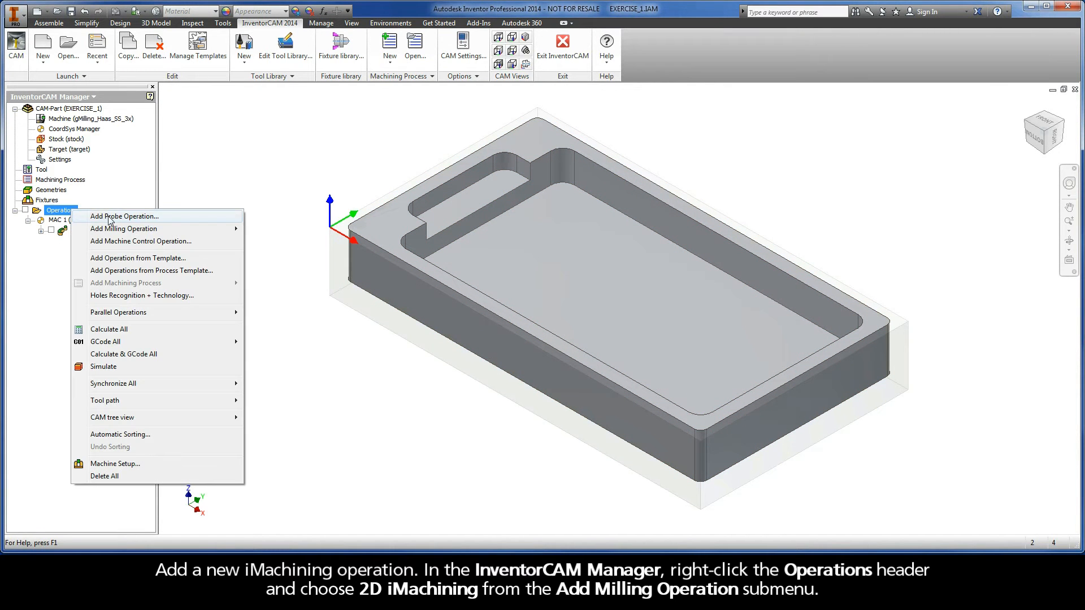
mouse_move(195, 232)
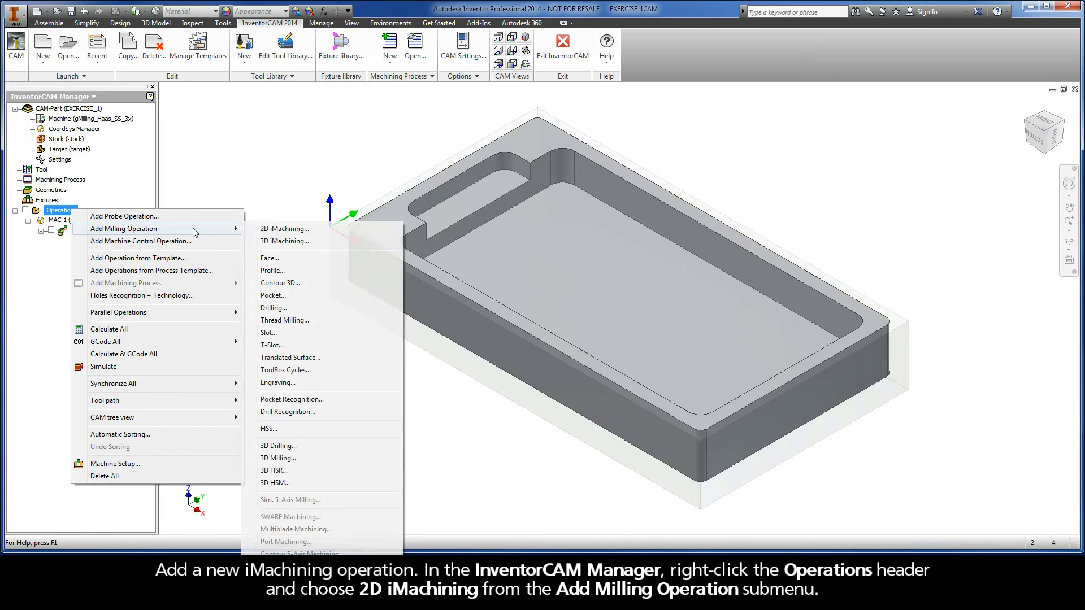
click(309, 230)
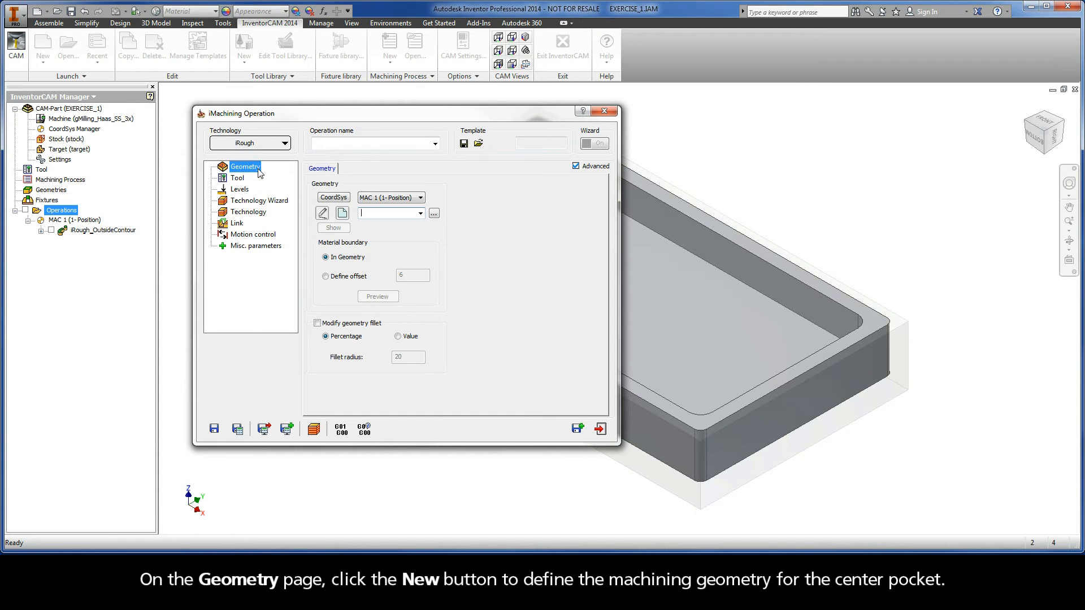
Define a new machining geometry from the center pocket's floor edge, closing the chain with Auto-constant Z and accepting it
click(342, 214)
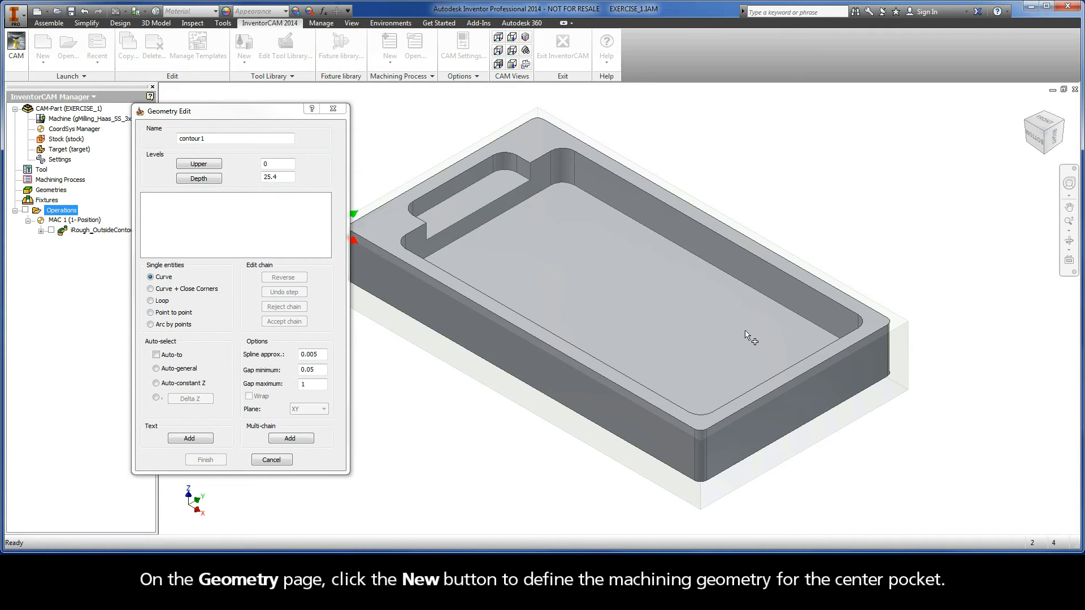
click(806, 323)
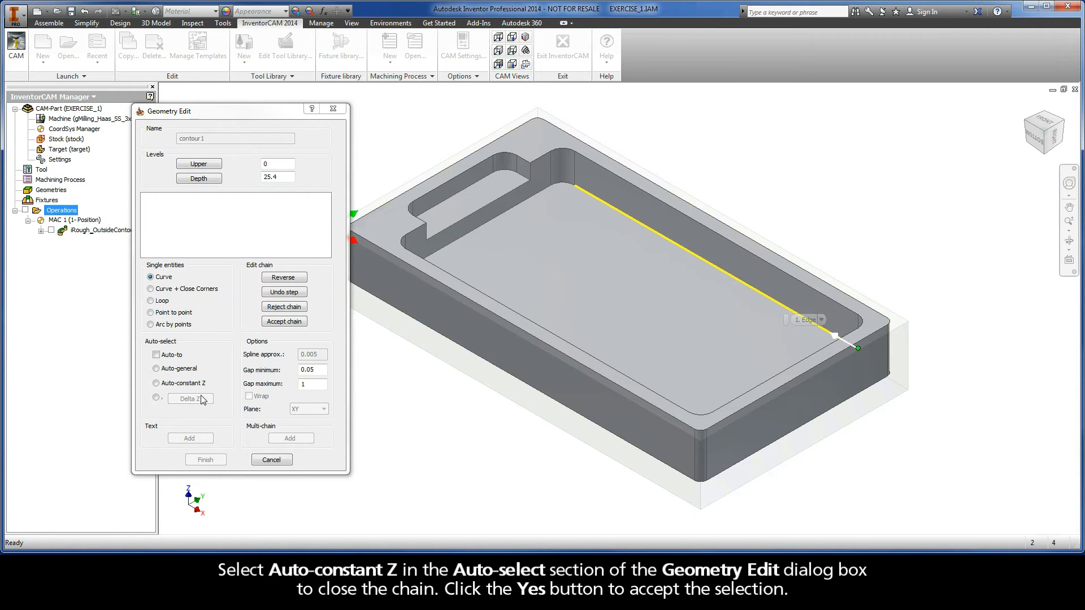
click(156, 384)
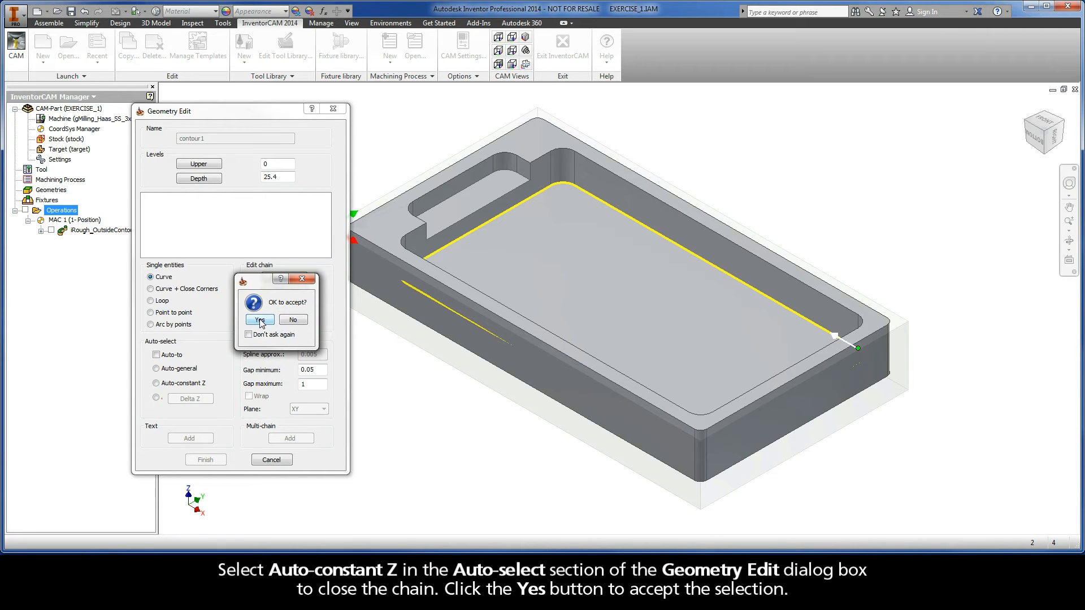
click(260, 320)
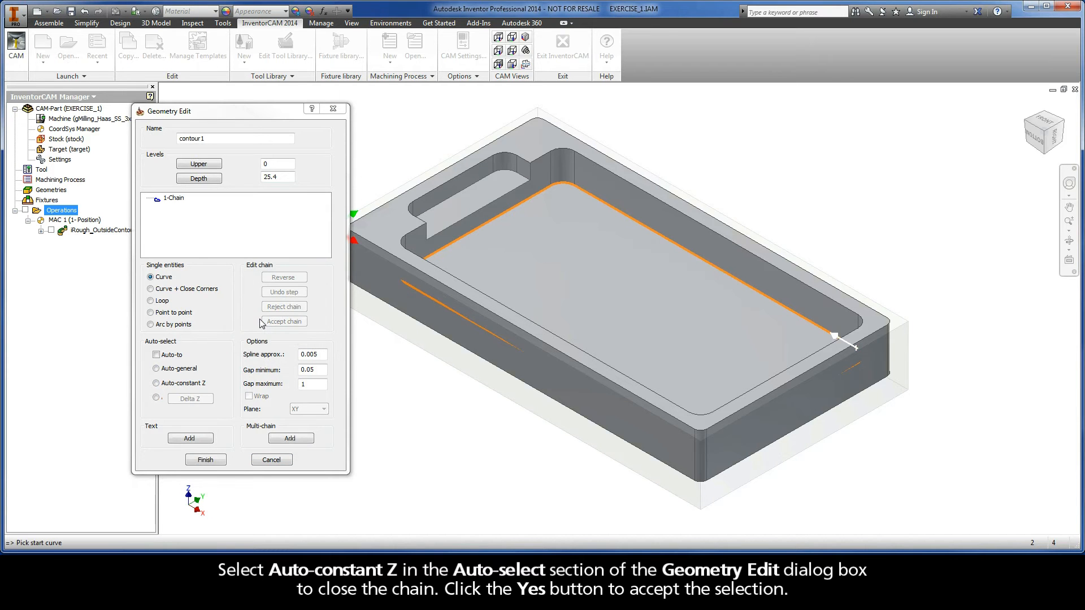
click(178, 201)
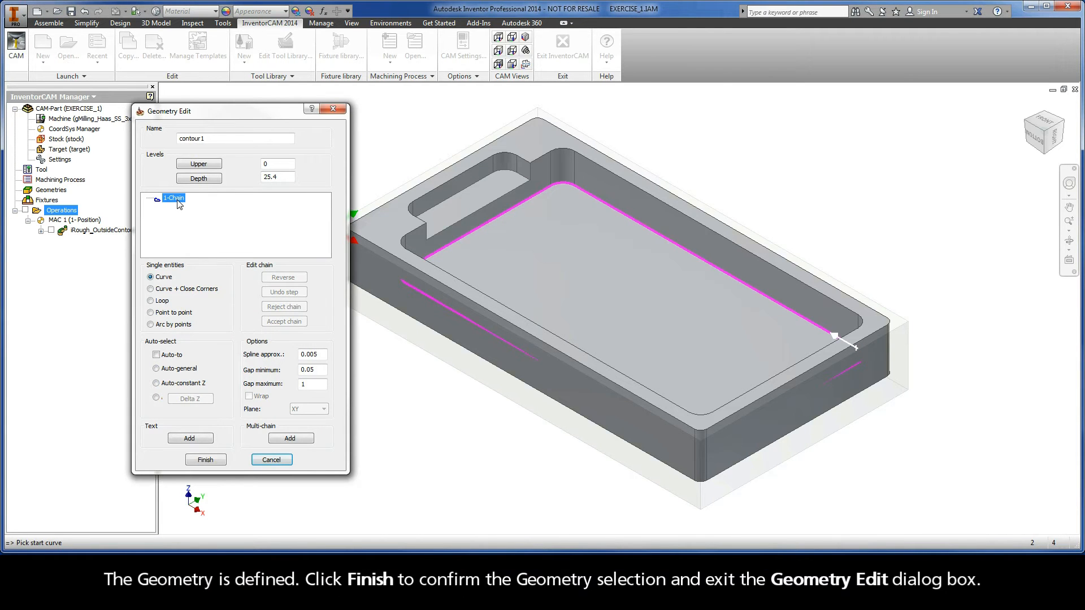
click(205, 460)
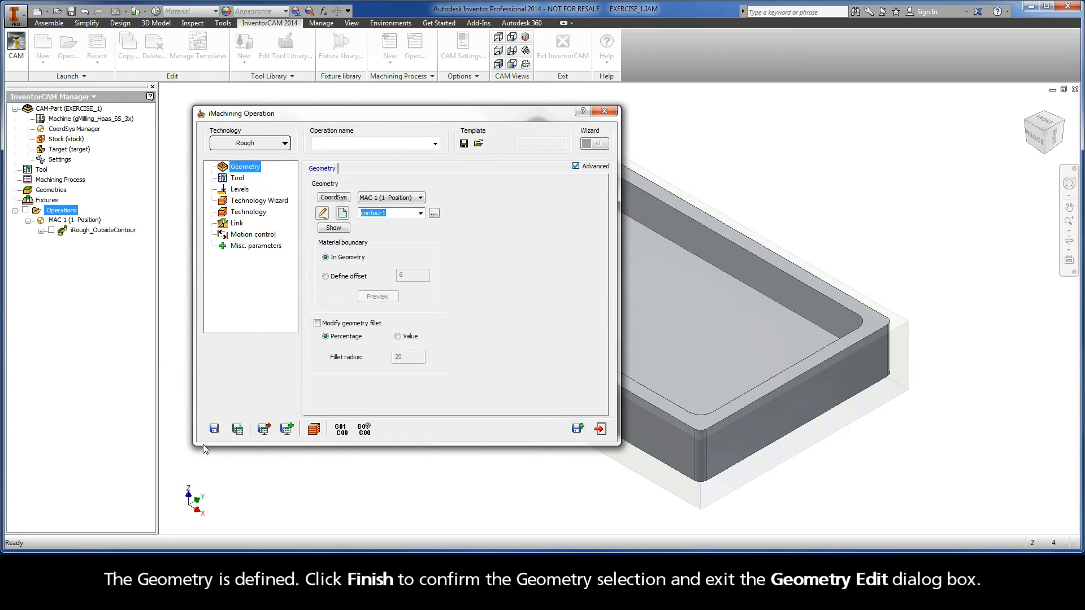
Add a new end mill to the part tool table with a 9.5 mm diameter and 5 flutes
click(238, 179)
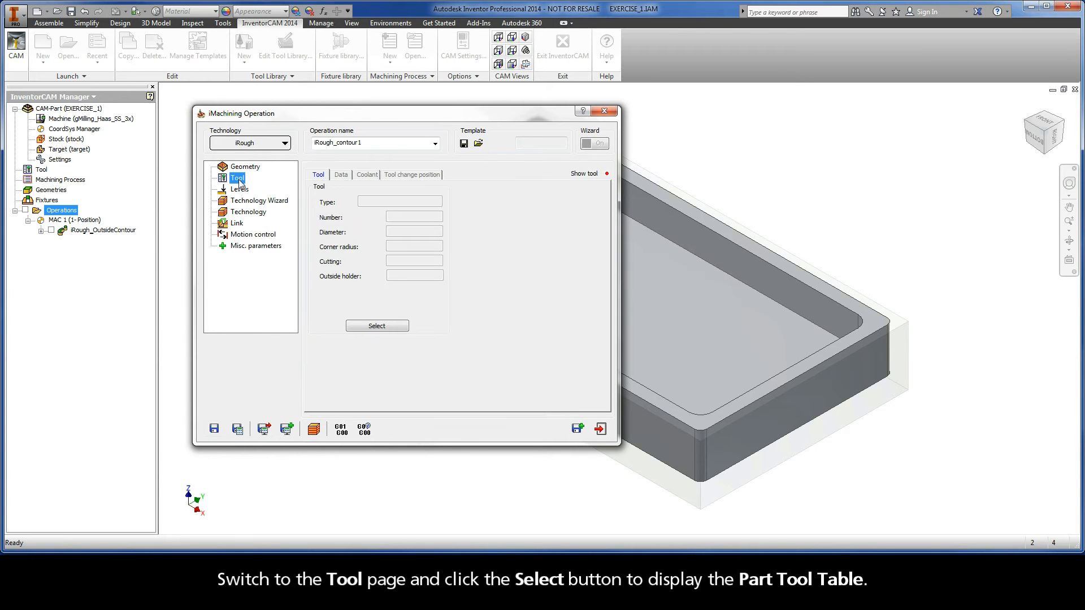
click(377, 327)
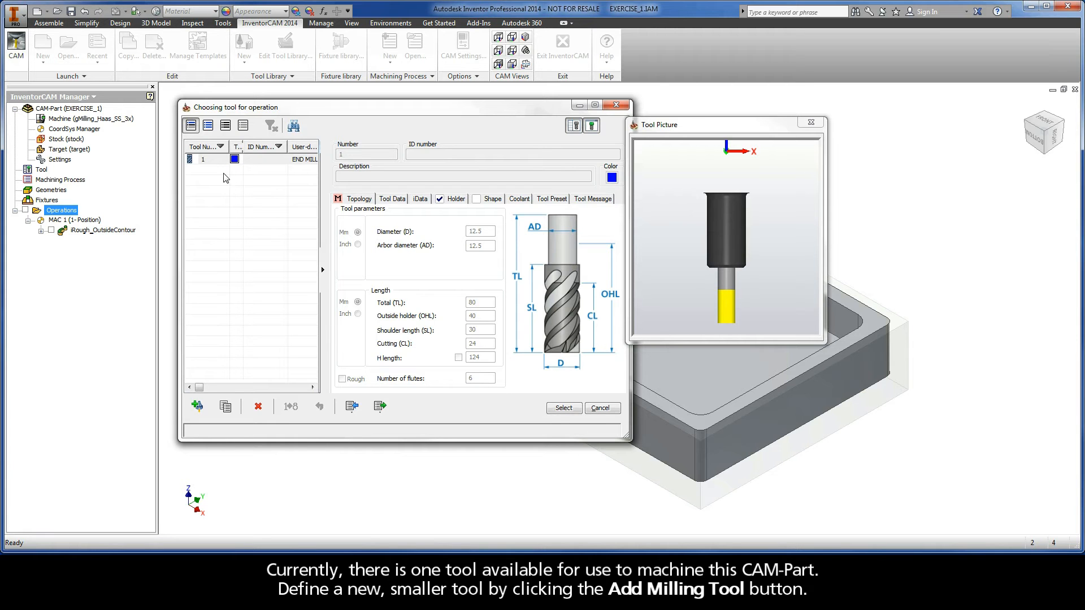
click(196, 408)
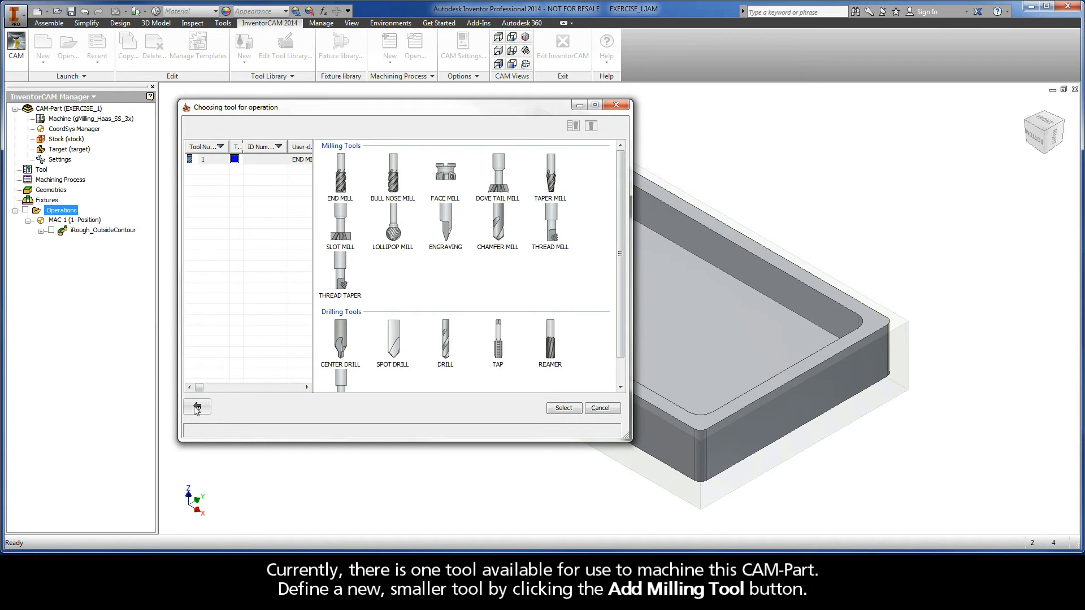
click(341, 179)
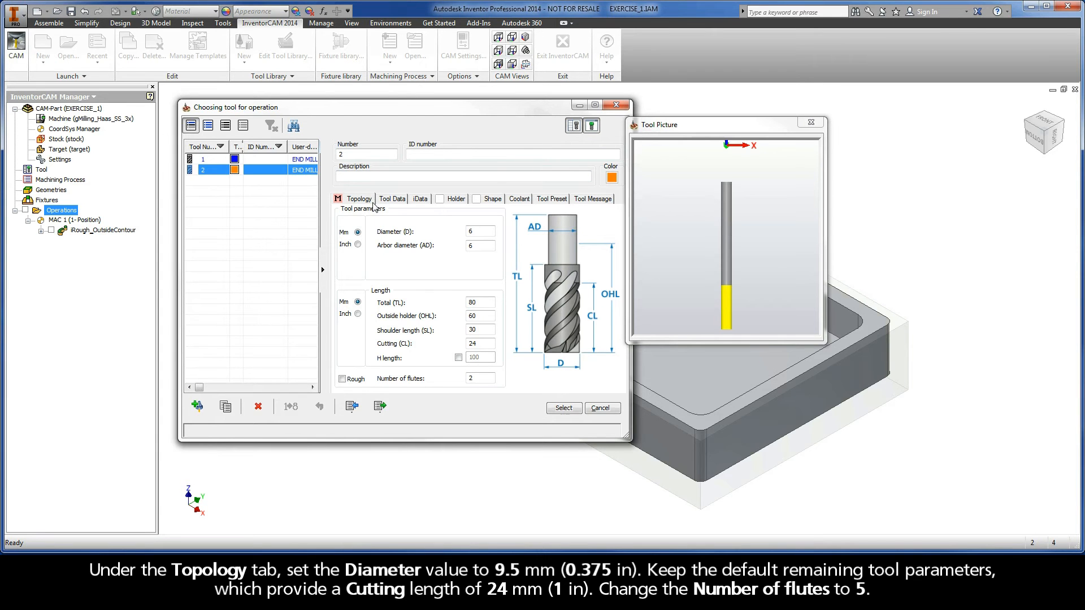
drag(478, 233, 455, 230)
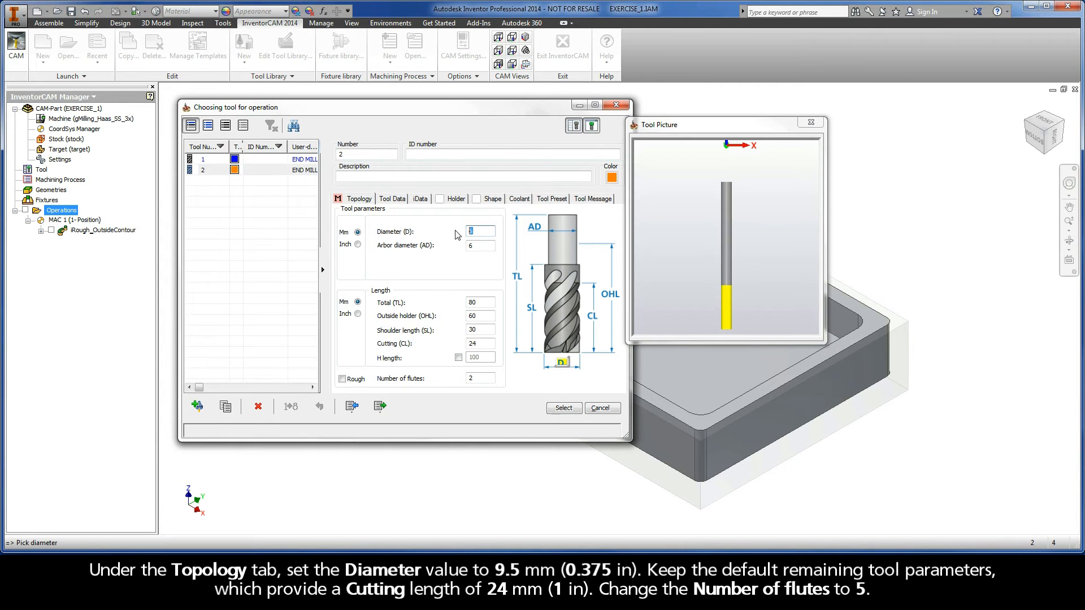
text(9.5)
key(Tab)
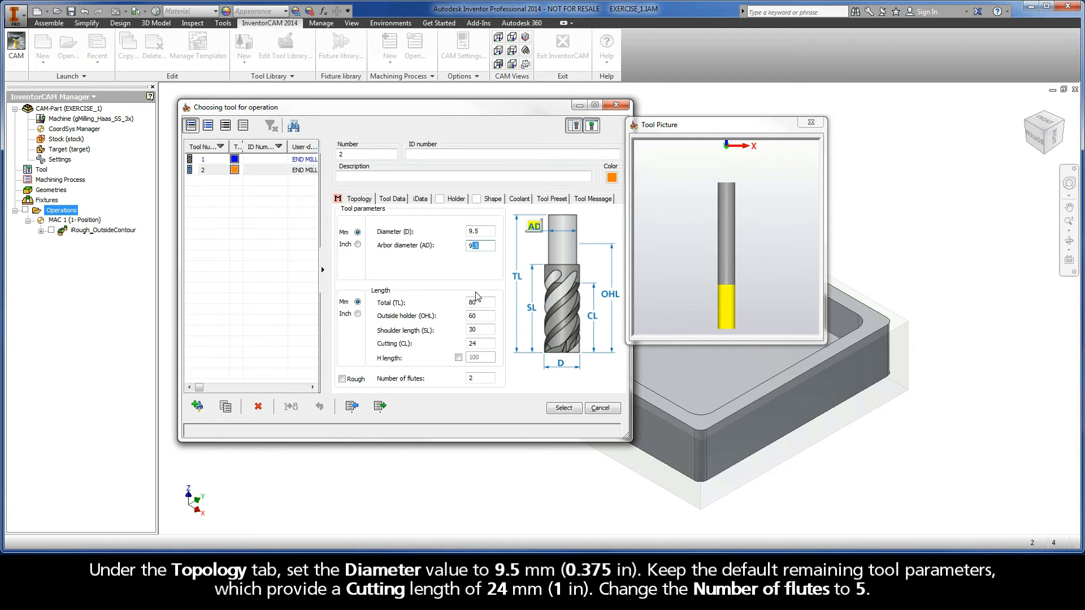
click(475, 344)
double_click(475, 344)
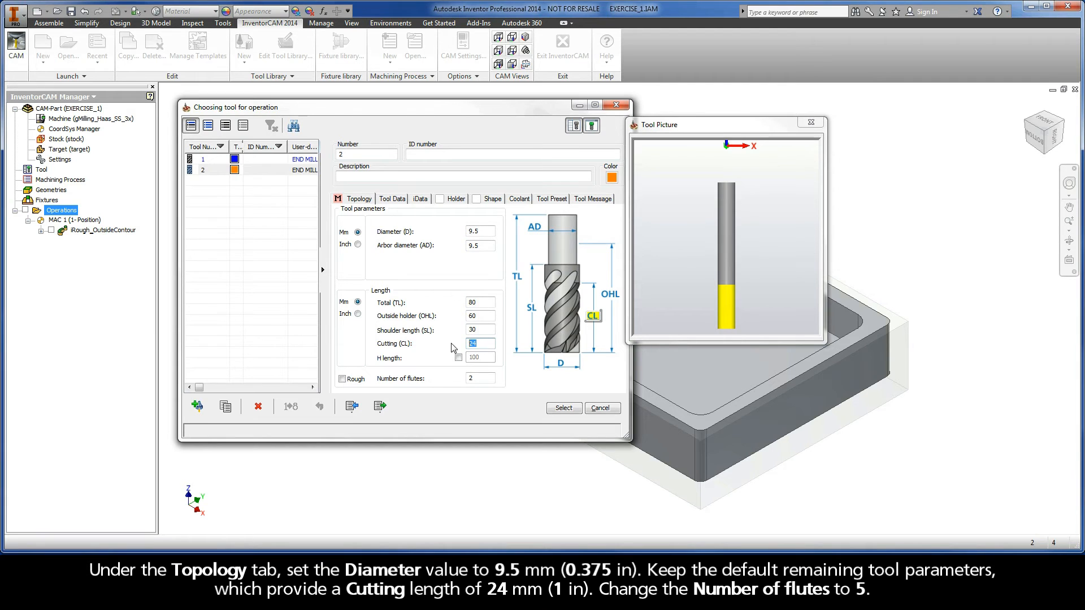
double_click(474, 378)
text(5)
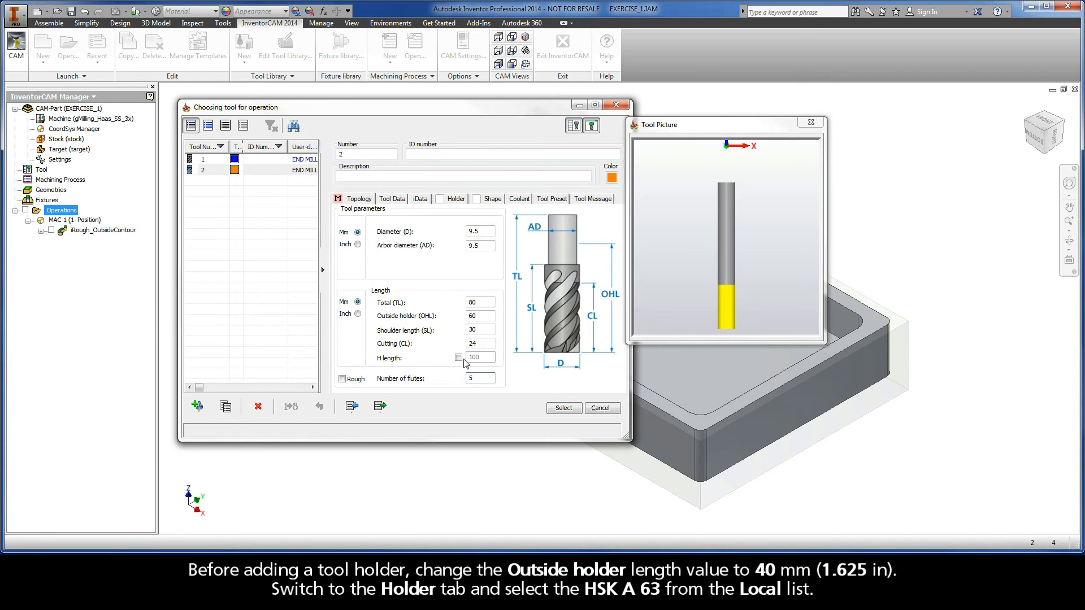
Set the new end mill's outside holder length to 40 mm, fit the HSK A 63 ER 16x80 holder, and assign the tool to the operation
click(484, 316)
double_click(484, 316)
text(40)
click(457, 200)
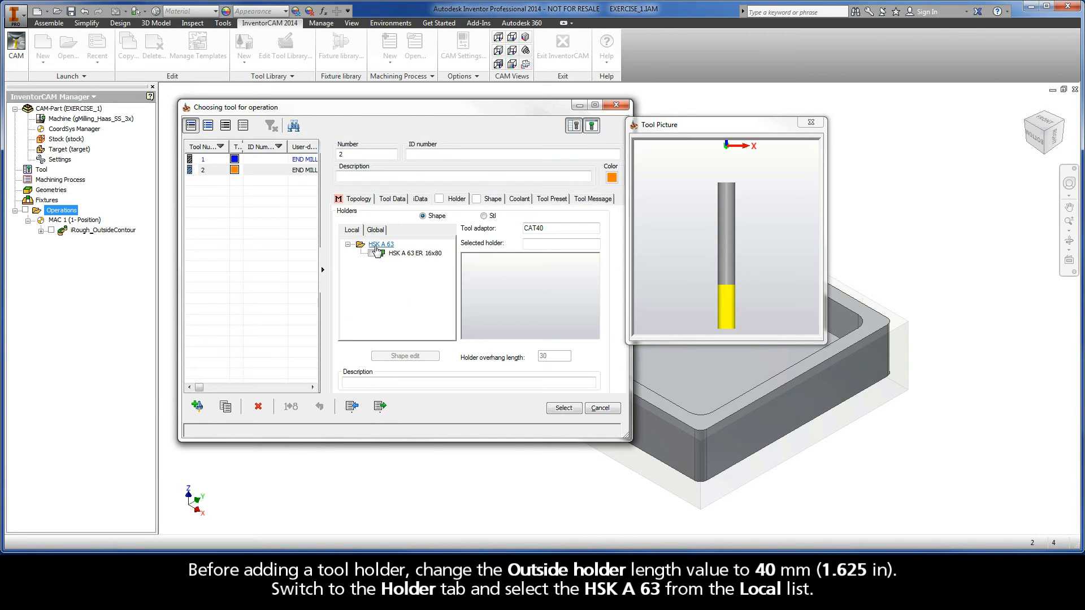
click(372, 254)
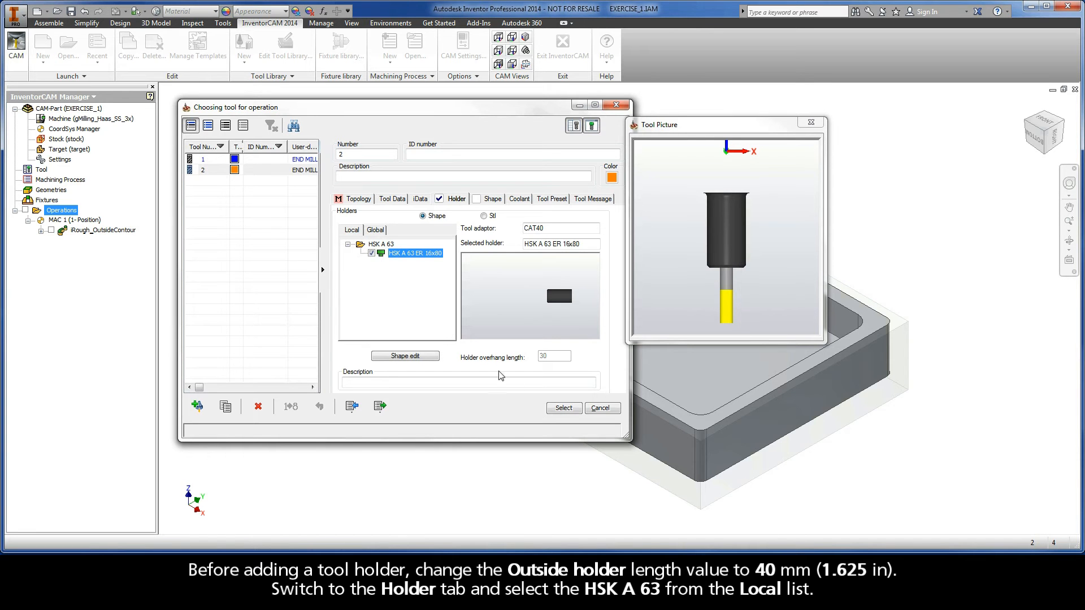
click(563, 408)
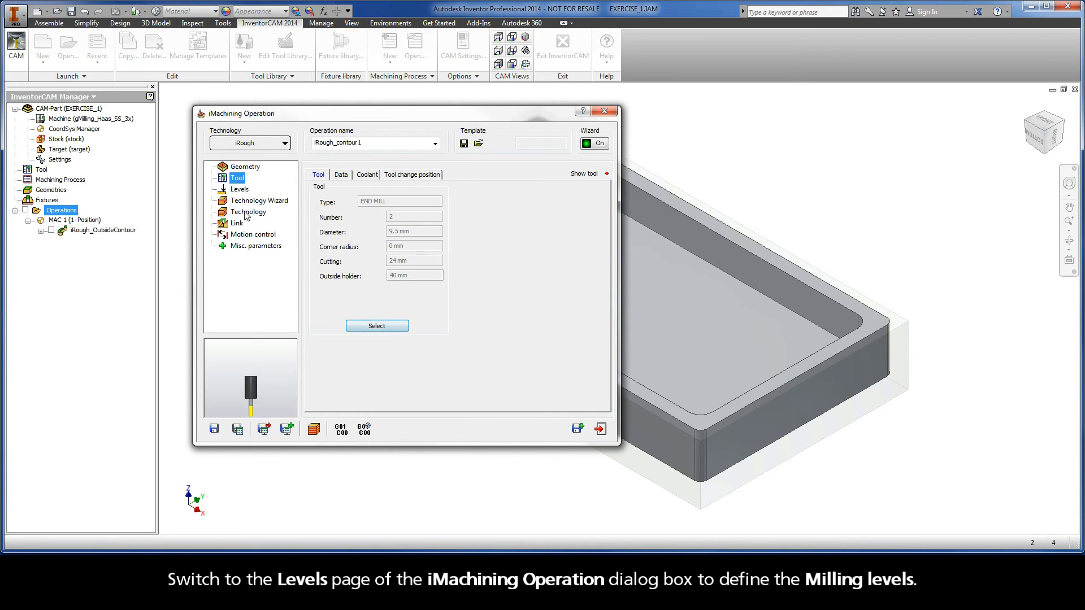
Define the operation's upper milling level from the top face of the model
click(239, 190)
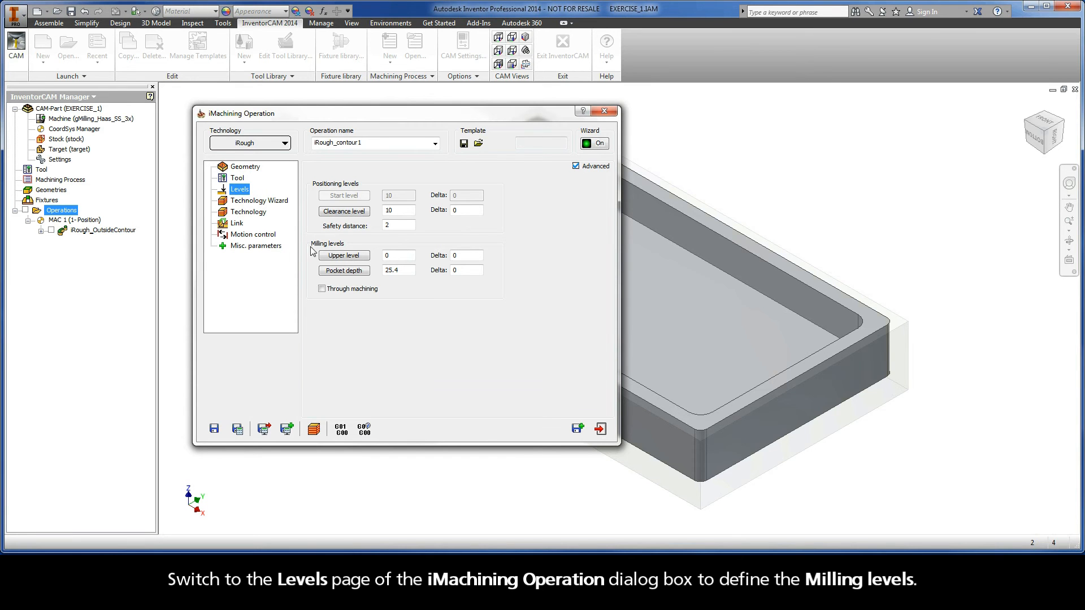
click(344, 255)
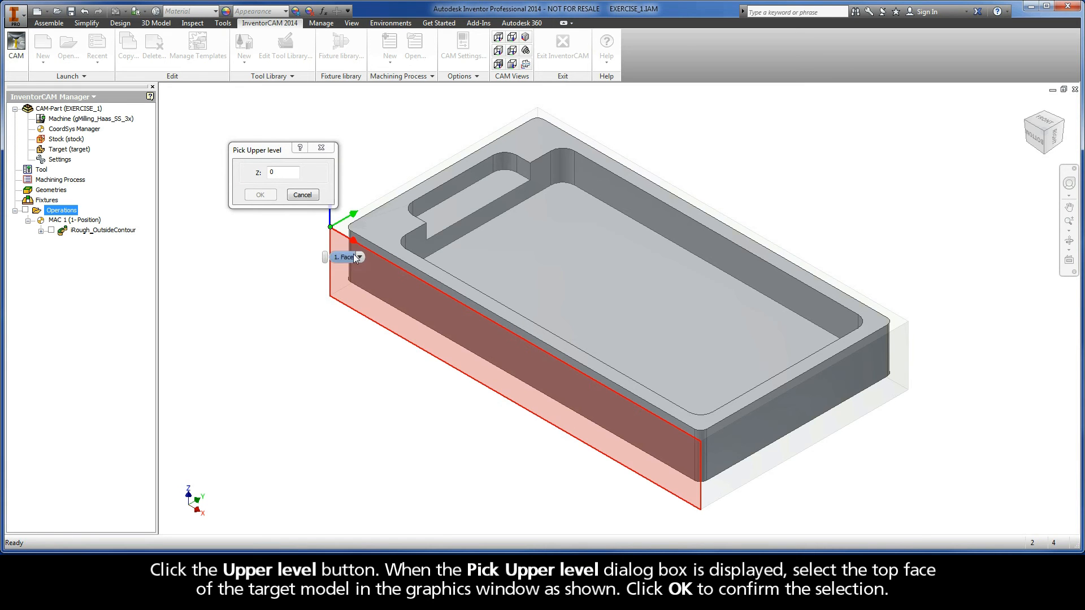
right_click(381, 225)
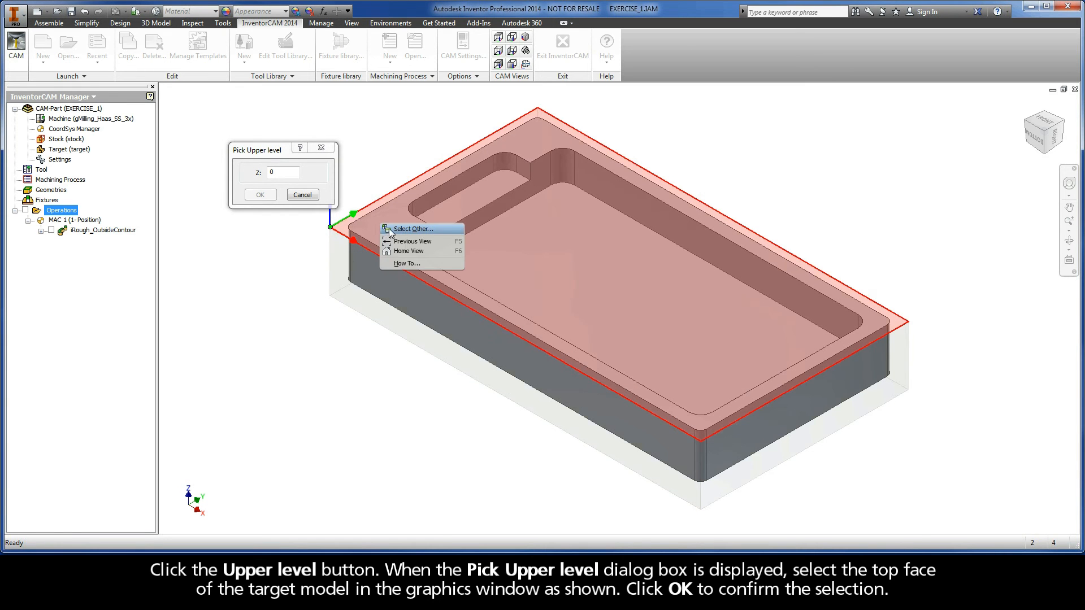
click(389, 230)
click(389, 233)
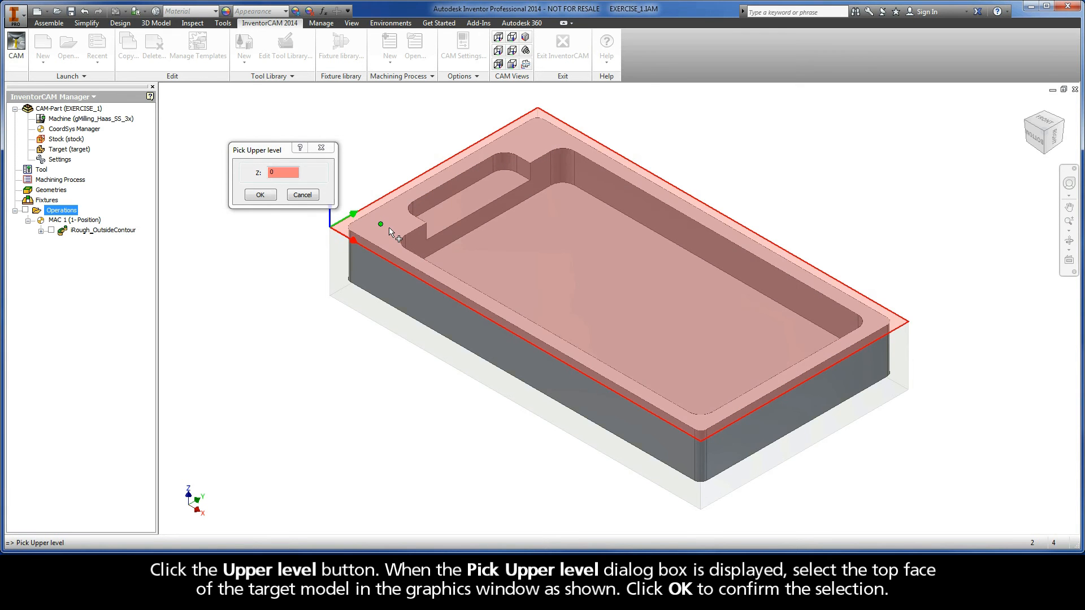
click(261, 196)
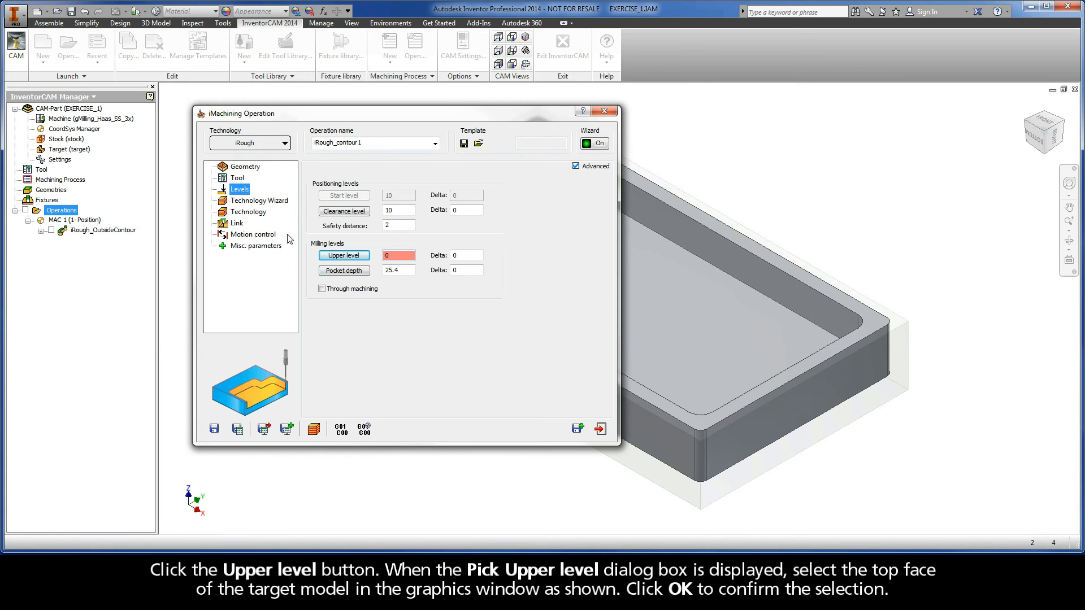
Define the operation's pocket depth from the floor face of the center pocket
click(344, 271)
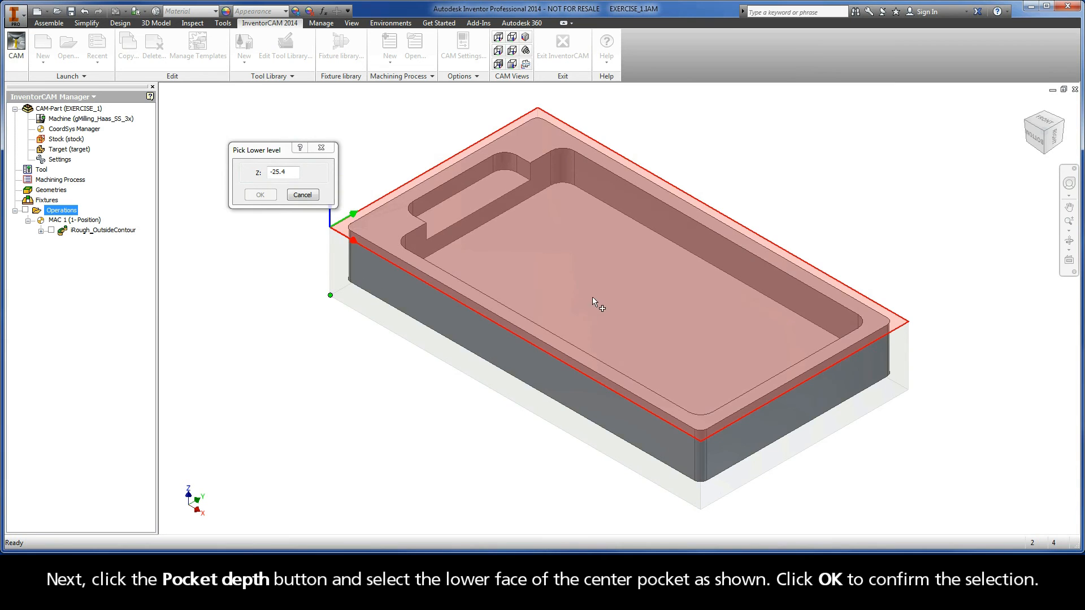
right_click(598, 283)
click(612, 286)
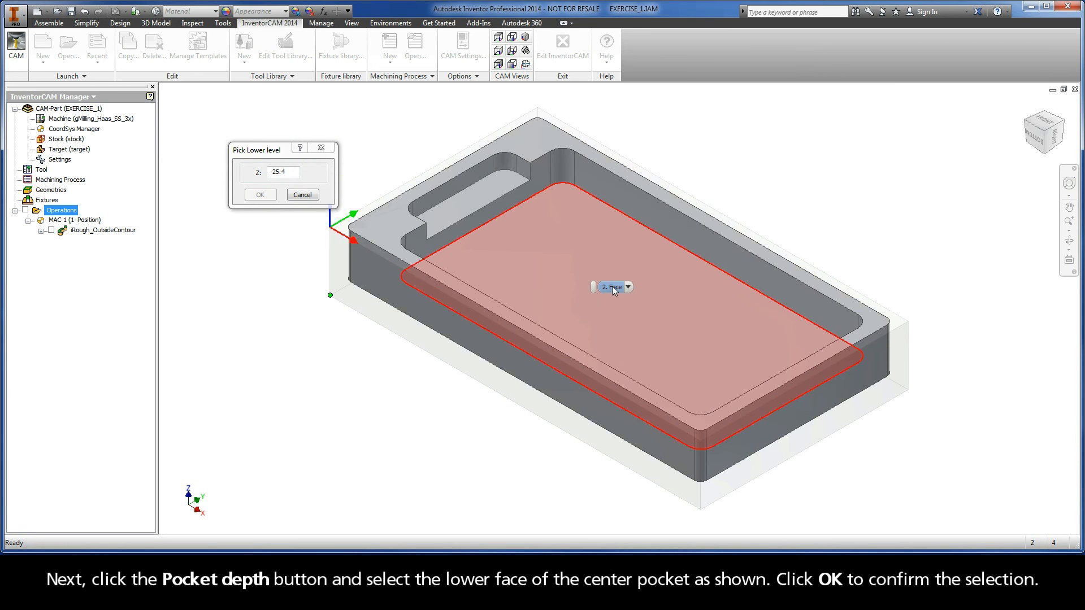
click(612, 286)
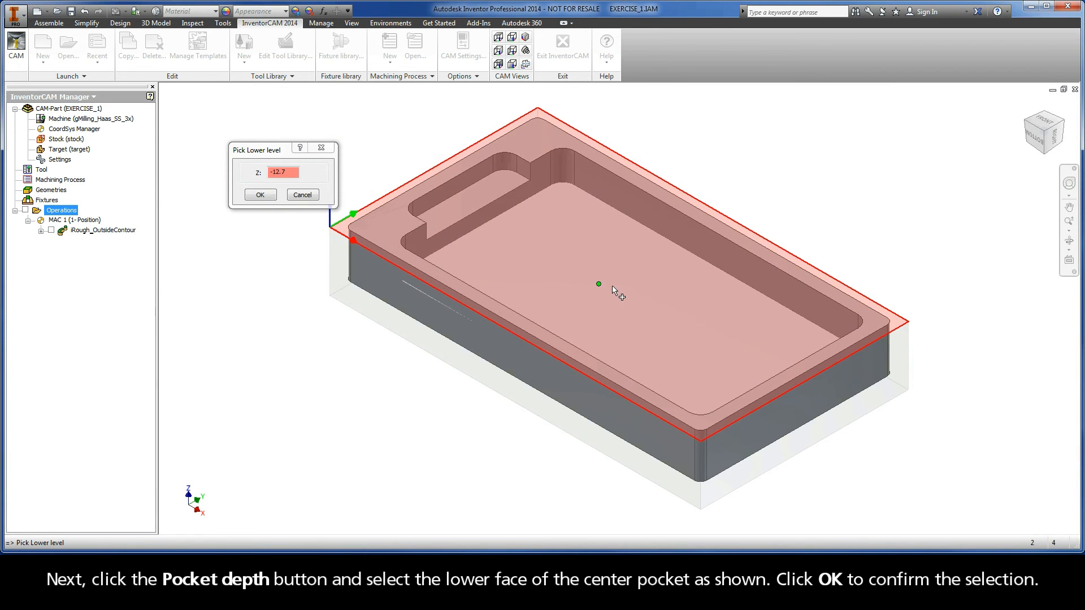
click(260, 195)
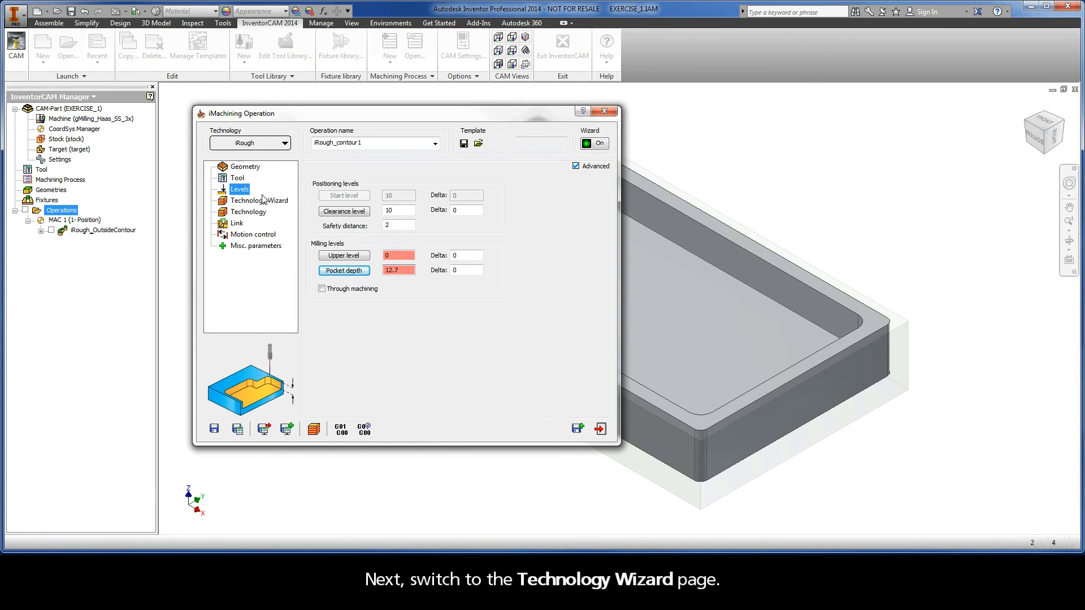
Review the wizard's cutting conditions, the step down, cutting angles and wall offset, and the helical entry settings
click(260, 201)
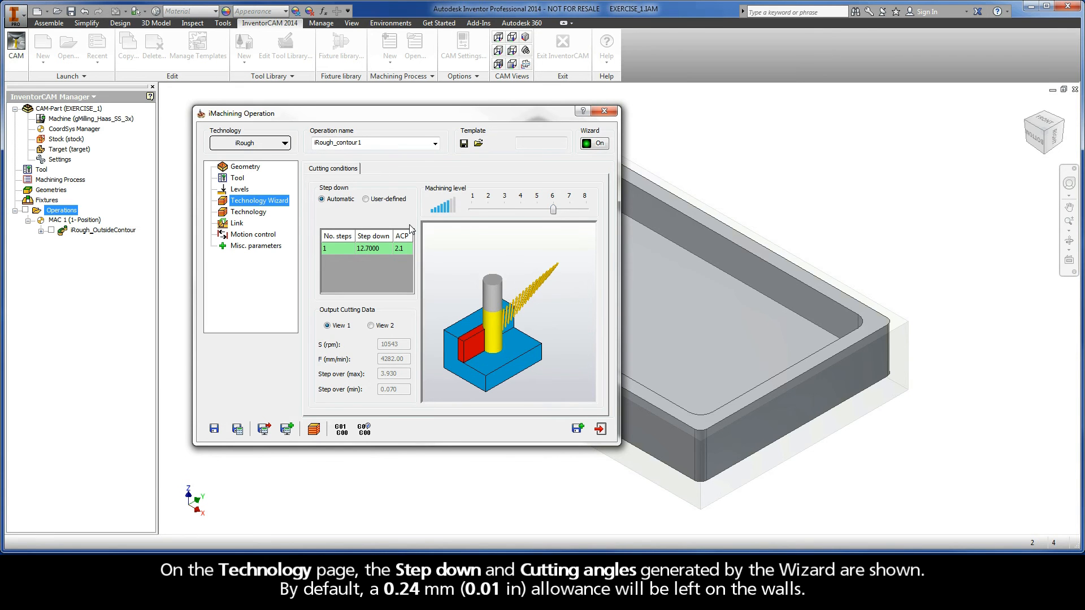
click(260, 213)
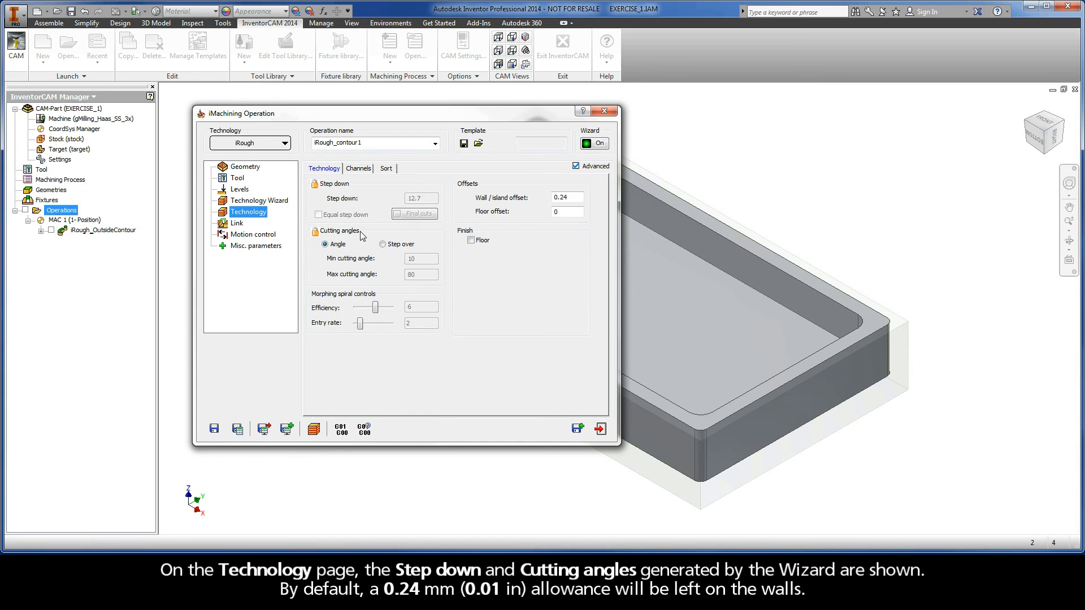
drag(576, 198, 544, 203)
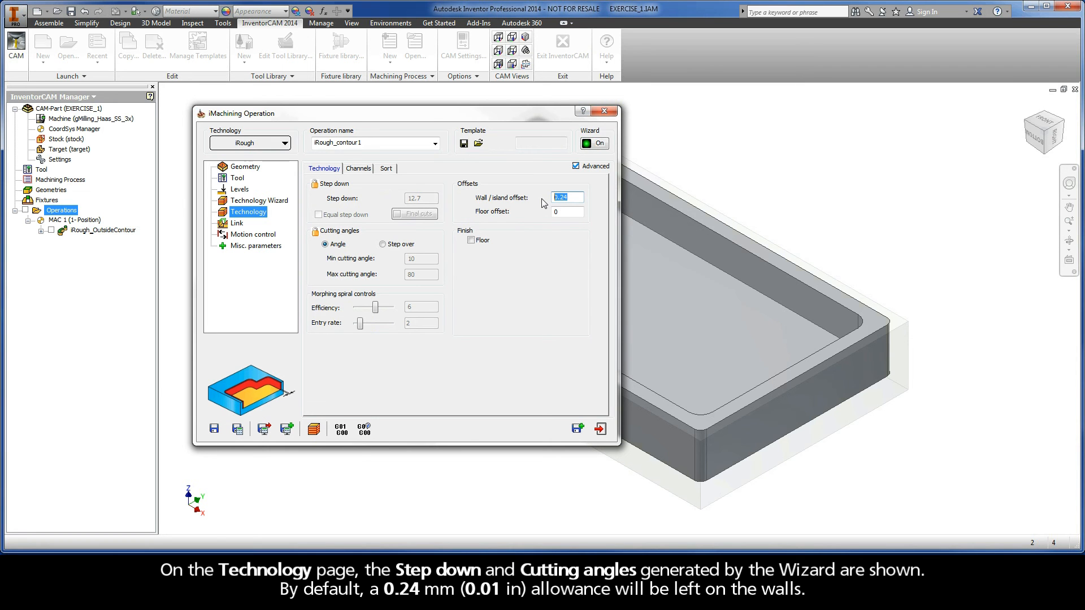
click(237, 225)
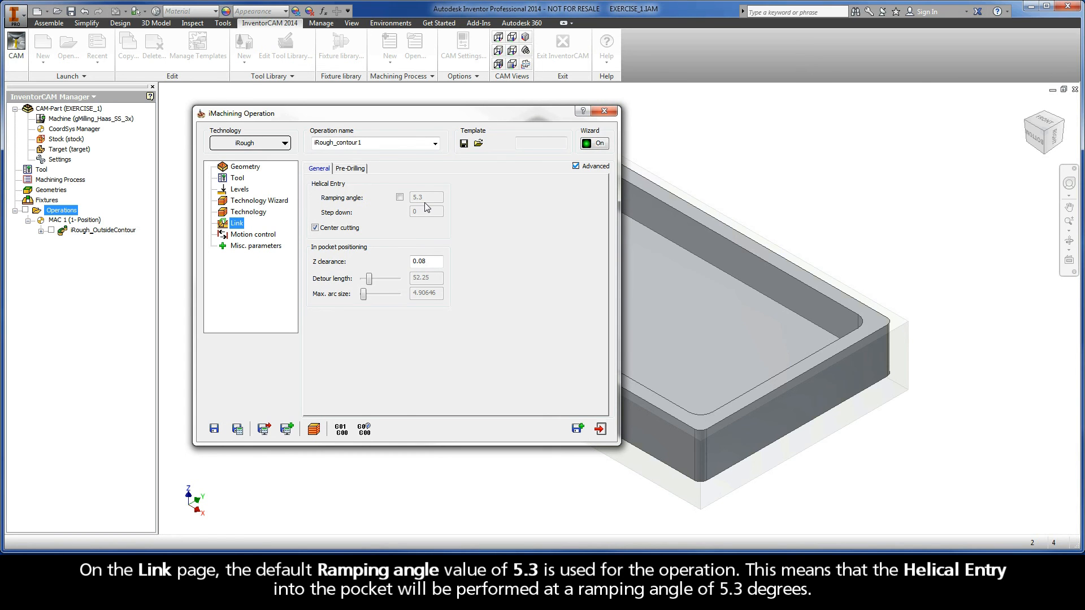
Rename the operation iRough_CenterPocket, then save it and calculate its tool path
double_click(366, 142)
drag(367, 142, 338, 144)
text(CenterPocket)
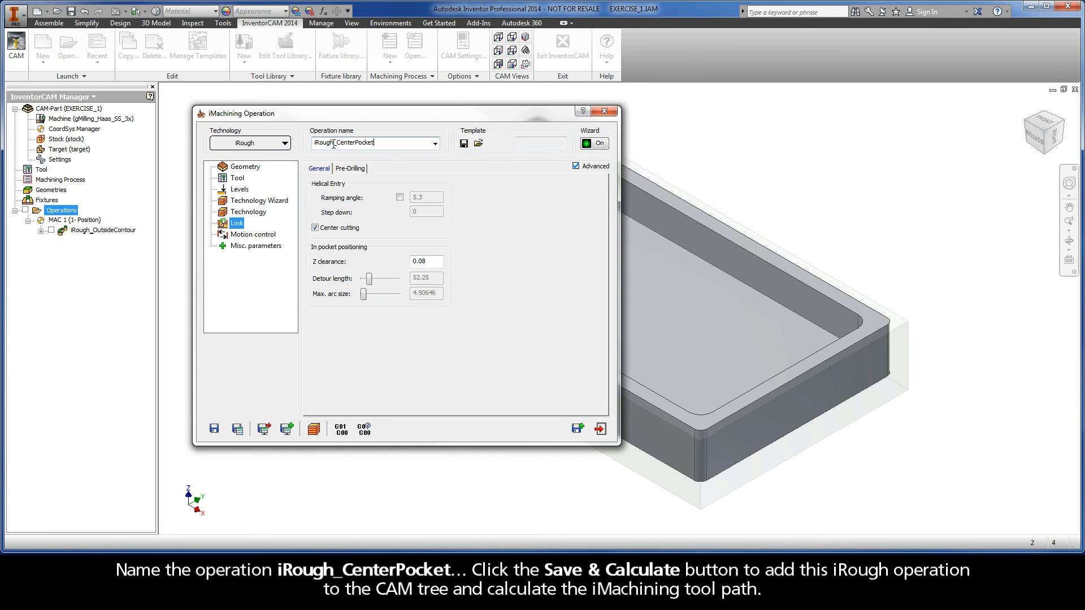
click(237, 429)
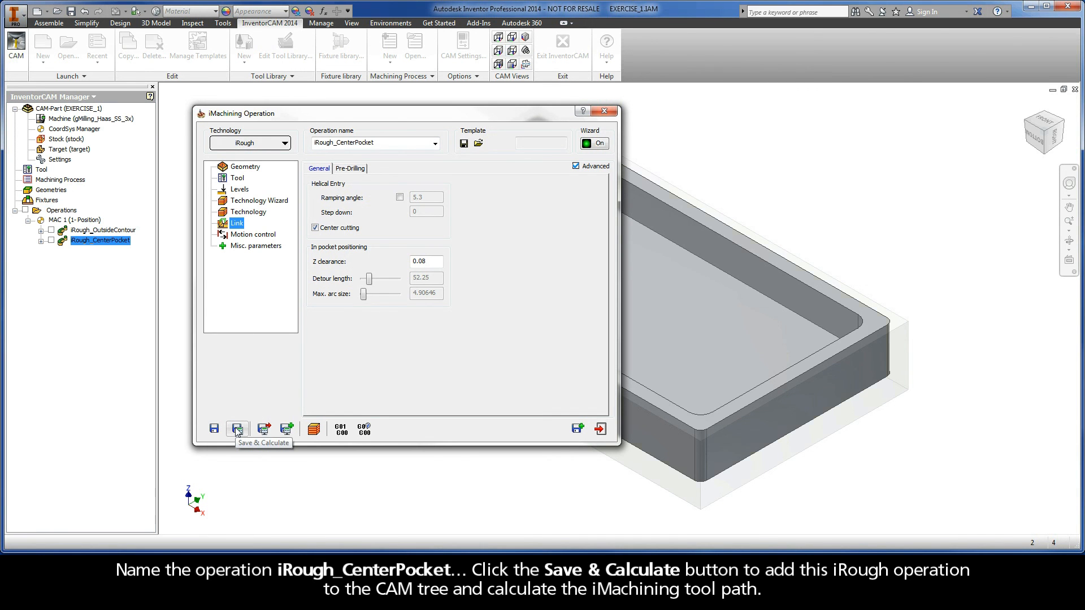
Simulate the center pocket tool path in Host CAD mode at adjusted speeds, then exit the simulation and the operation dialog
click(313, 429)
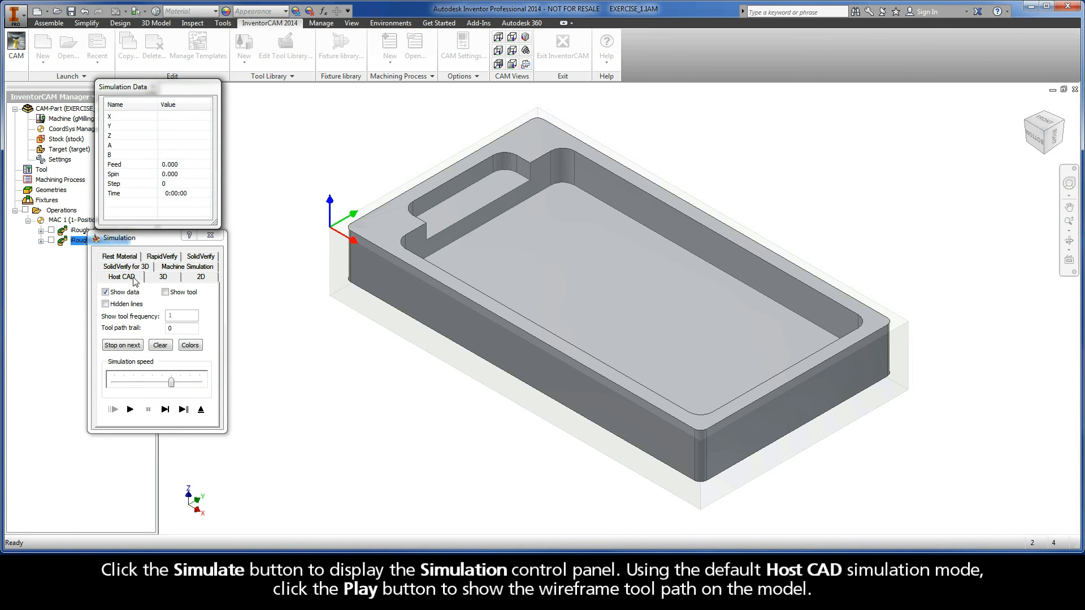
drag(171, 383, 144, 384)
click(130, 410)
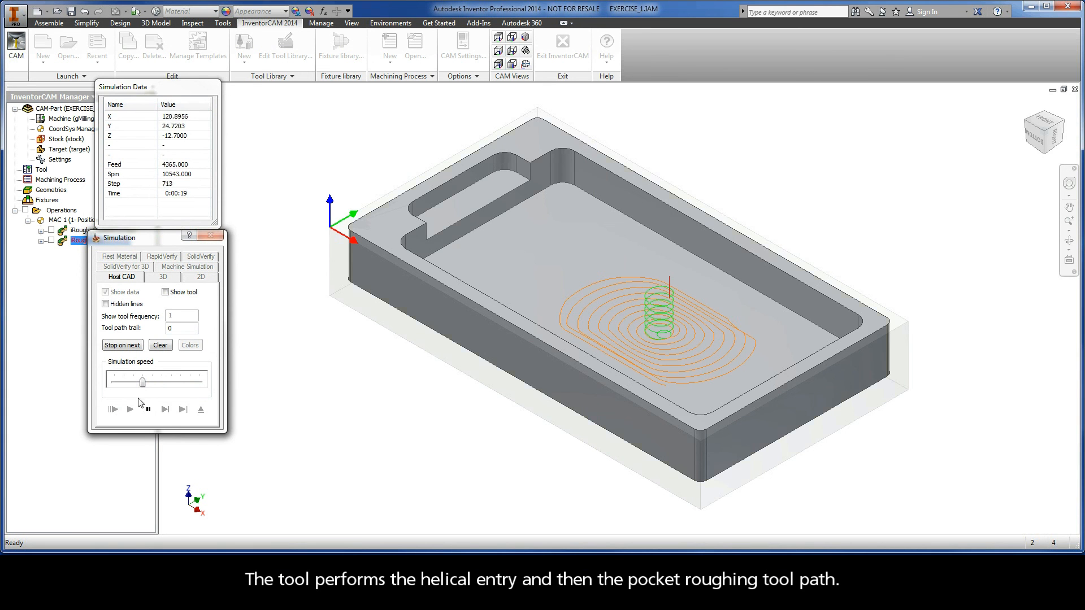
drag(143, 384, 172, 385)
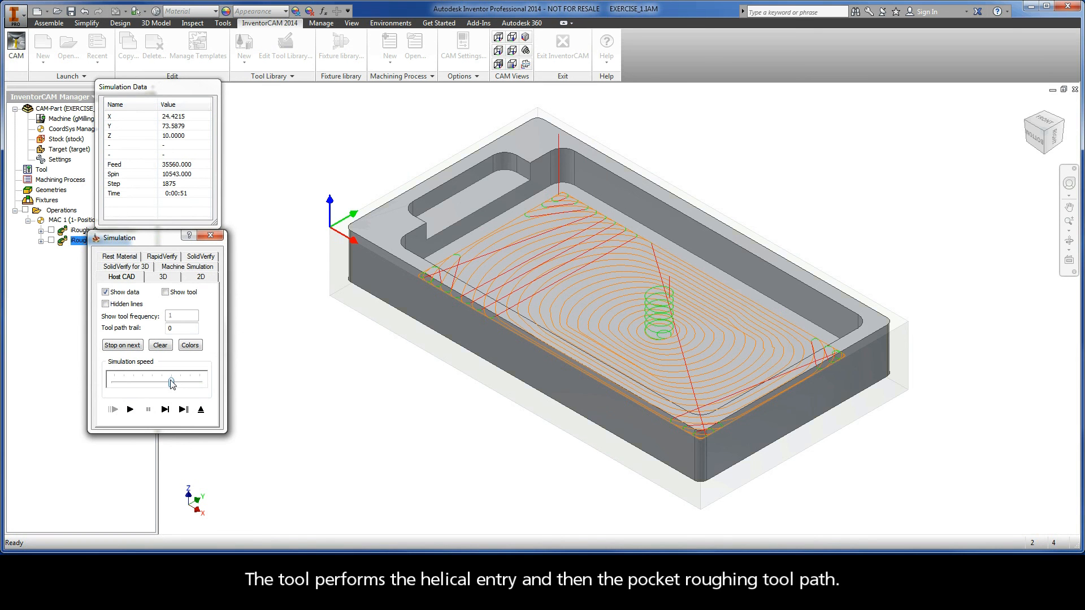
click(200, 409)
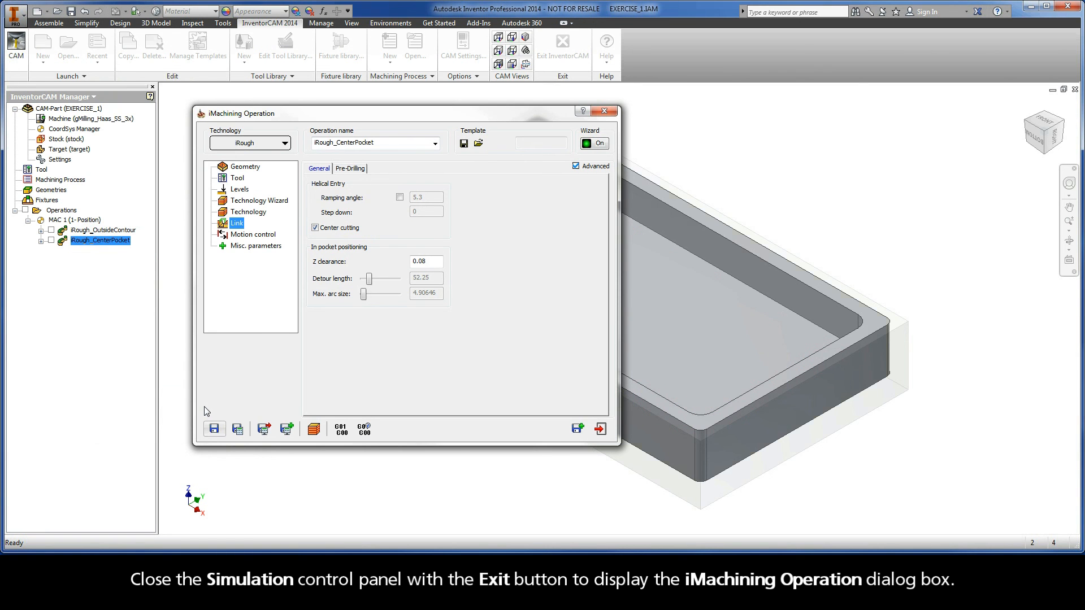
click(600, 431)
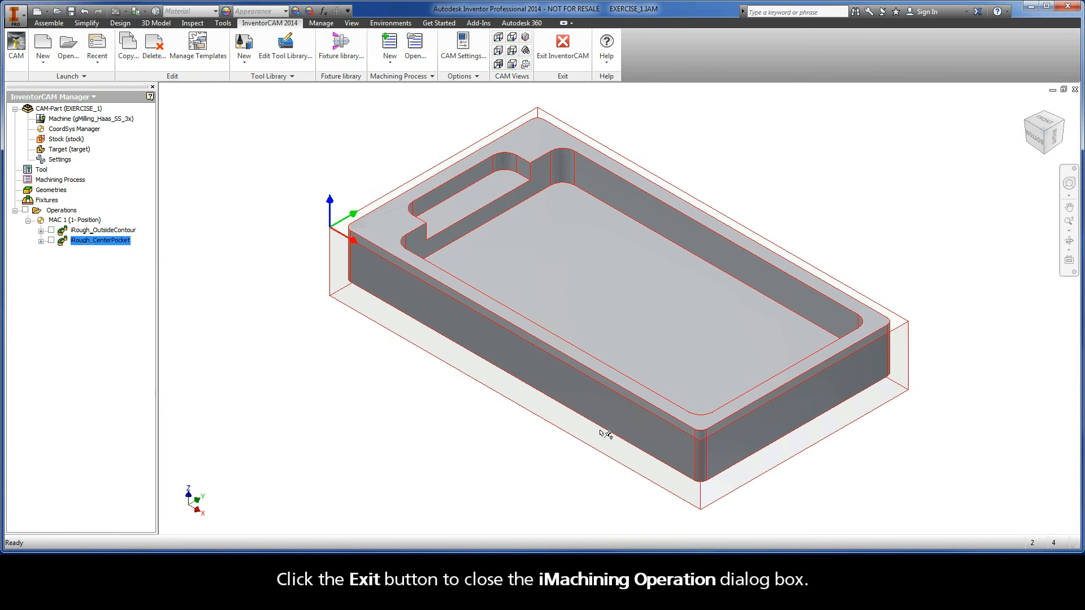